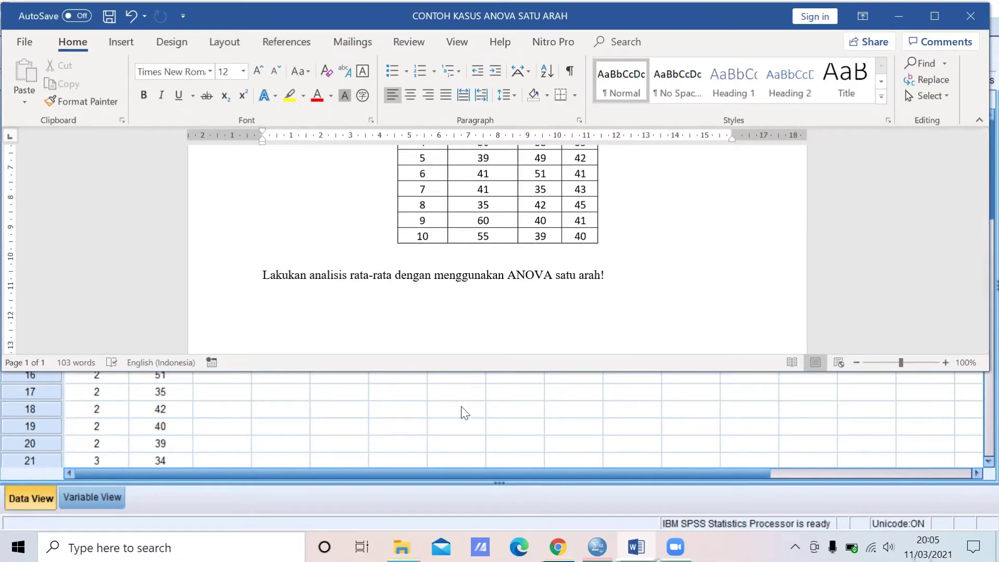
In SPSS, review the variable definitions, checking Merek's value labels and the measurement levels of Merek and Penjualan.
click(102, 498)
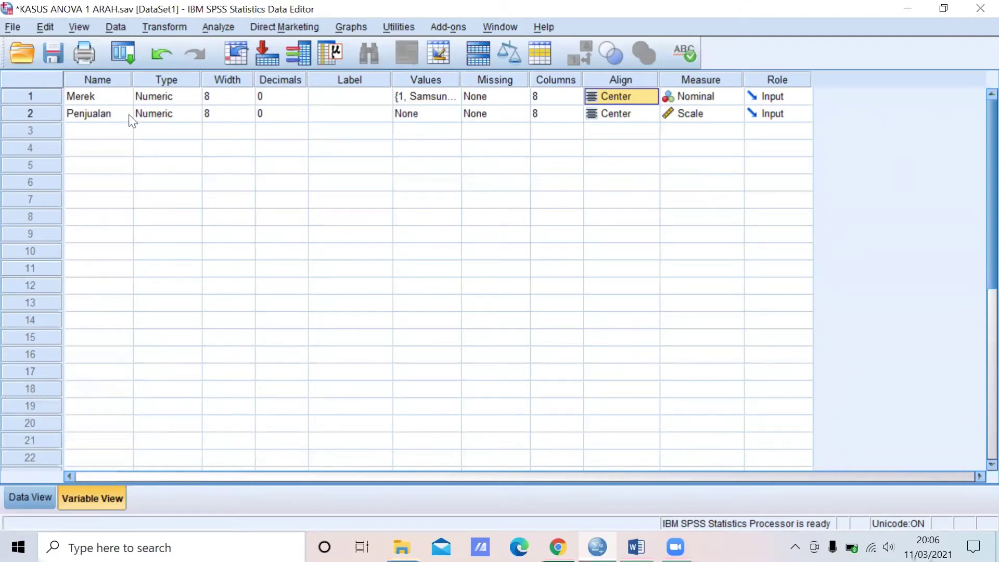
click(447, 100)
click(451, 98)
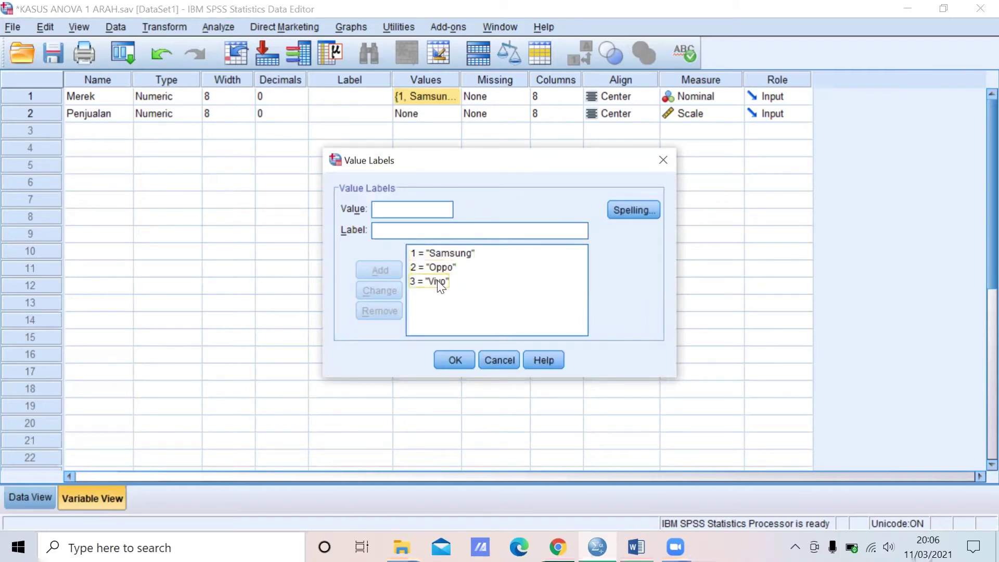
click(456, 360)
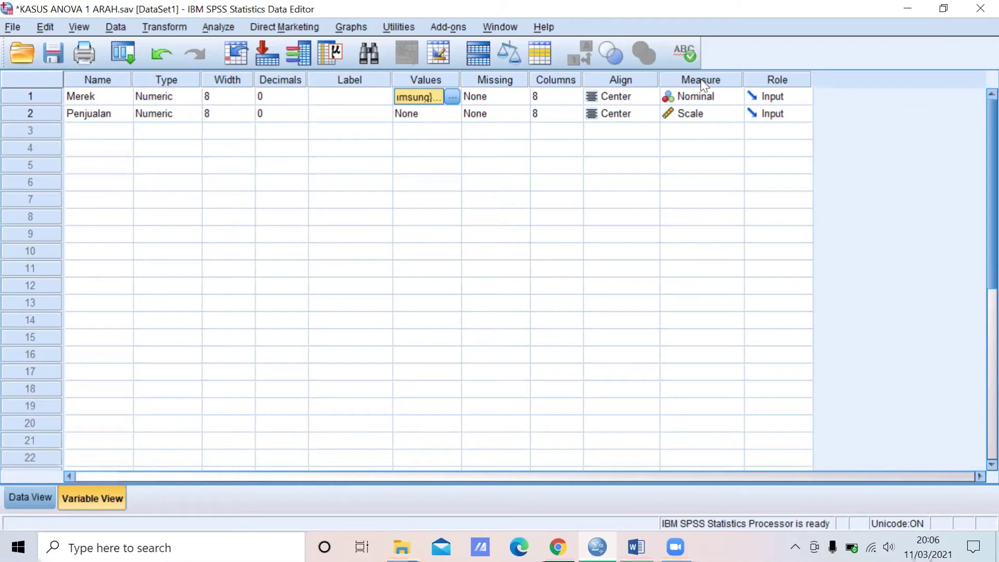
click(737, 97)
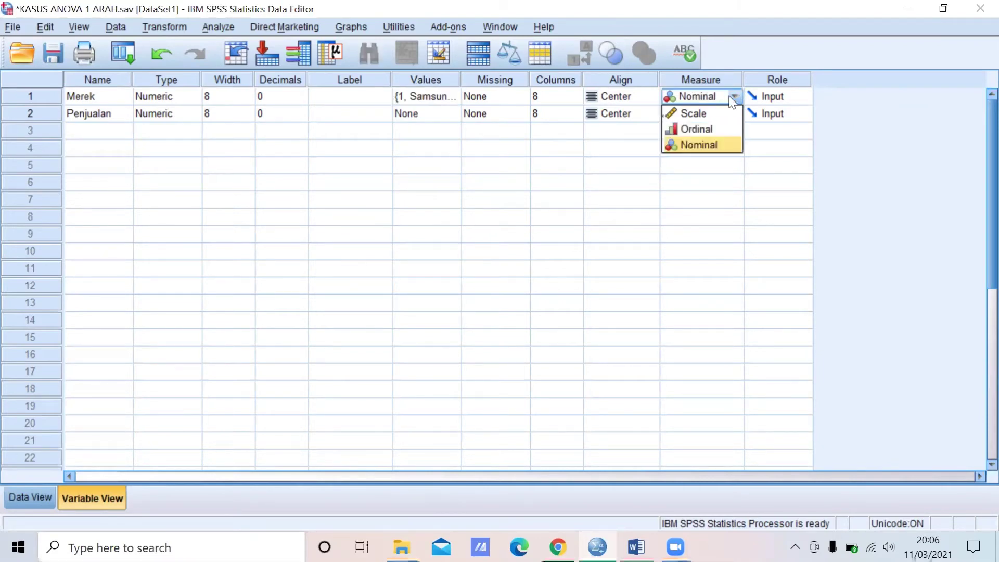
click(734, 97)
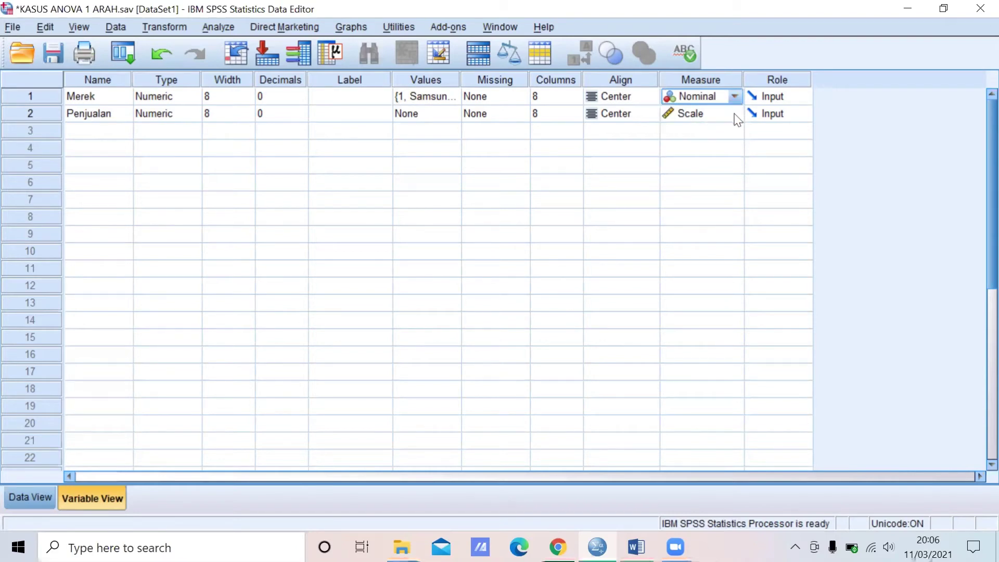
click(736, 116)
click(724, 135)
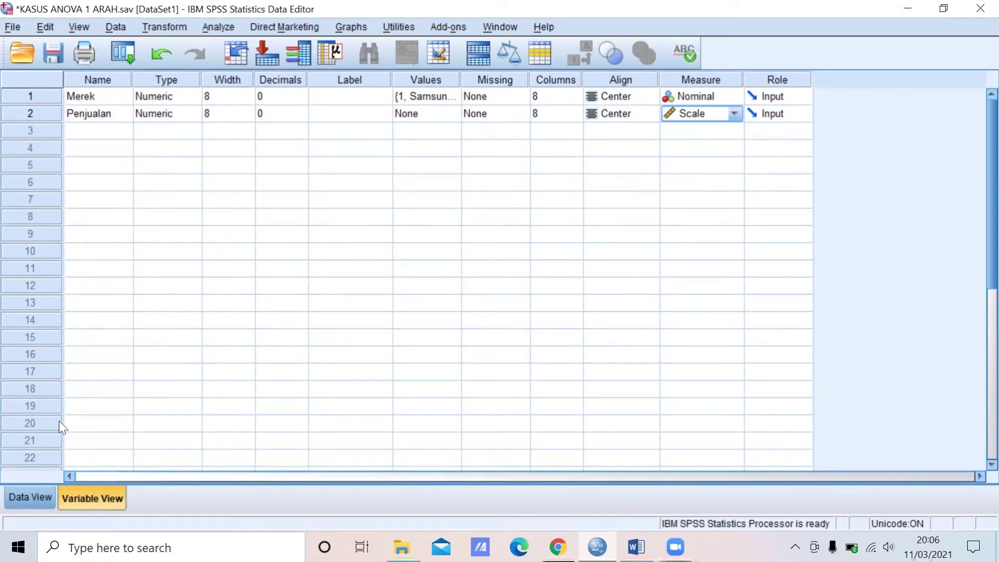
Examine the Merek and Penjualan data across all case rows, from the first to the last.
click(30, 498)
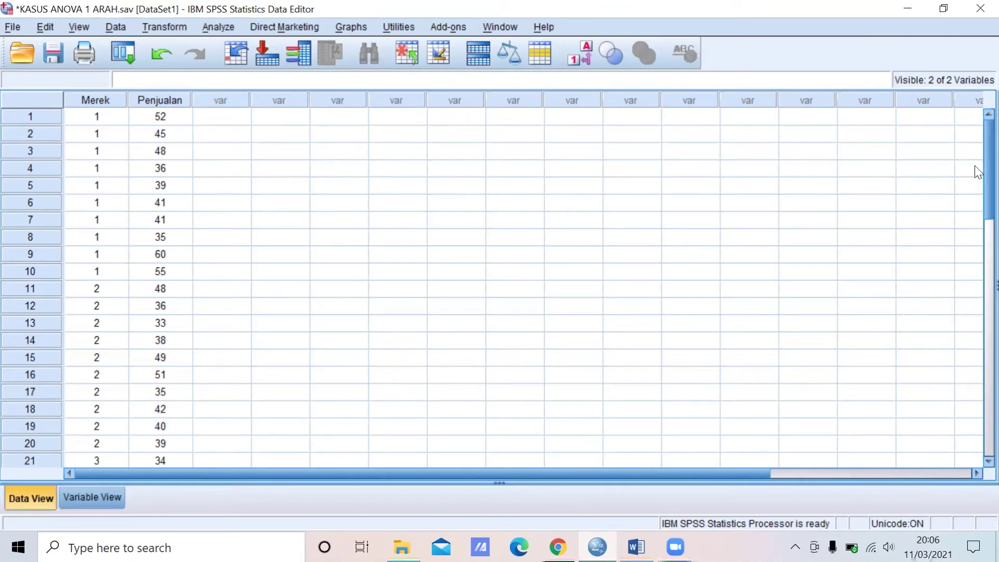
scroll(976, 172, down, 6)
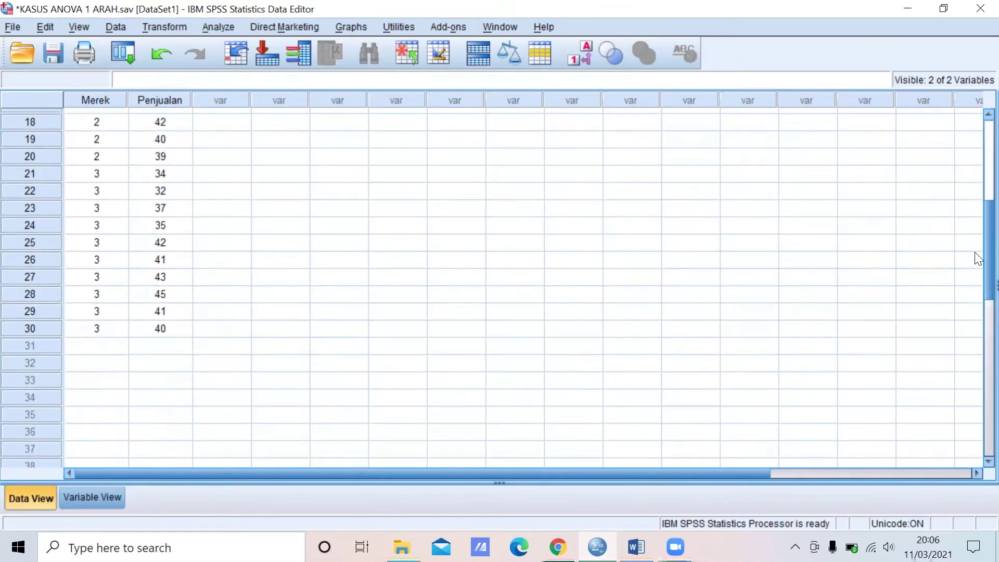
scroll(976, 219, up, 6)
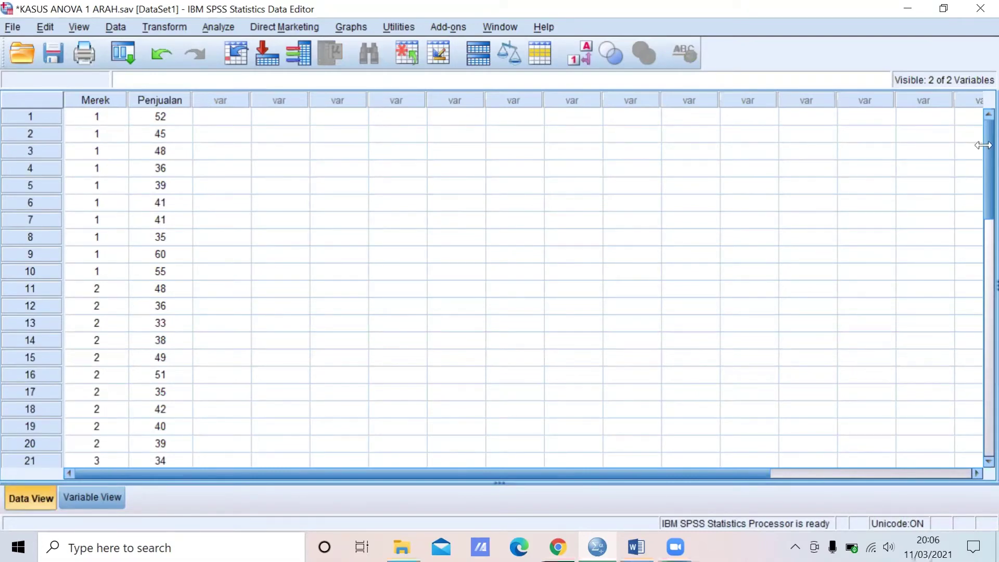
scroll(976, 167, down, 5)
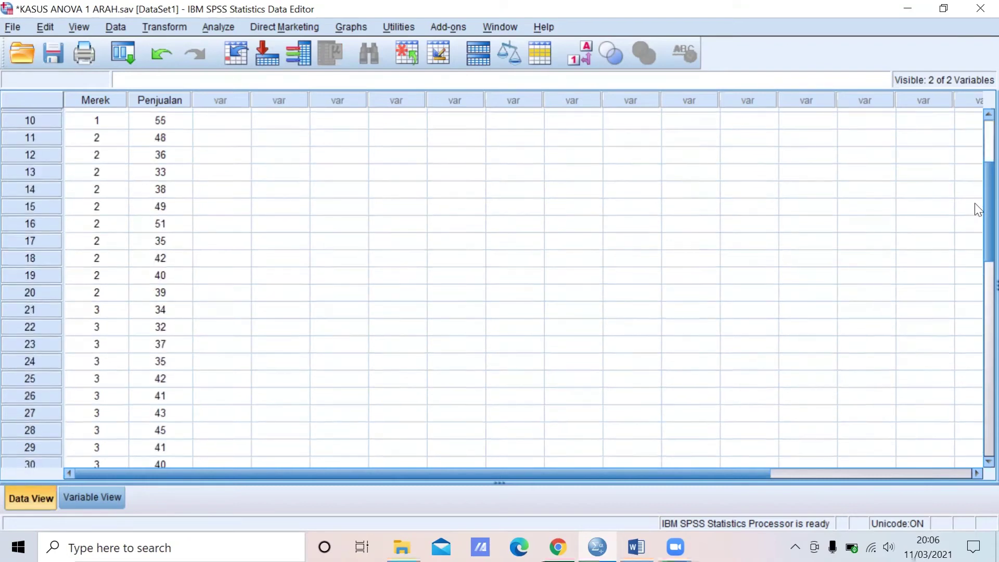
scroll(976, 223, up, 2)
scroll(975, 173, up, 3)
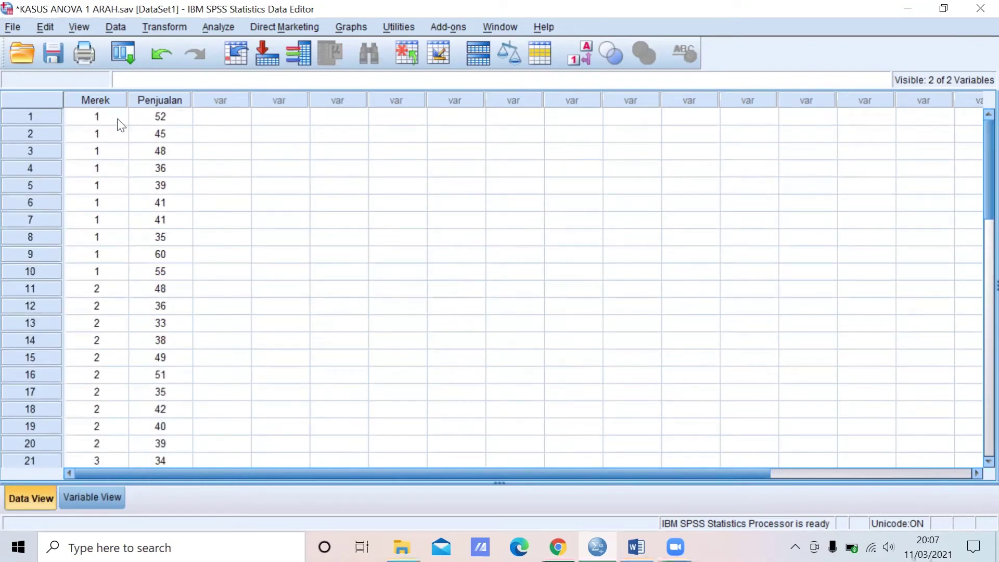
Display the value labels in the data to check the Merek brand names, and restore the numeric codes.
click(83, 27)
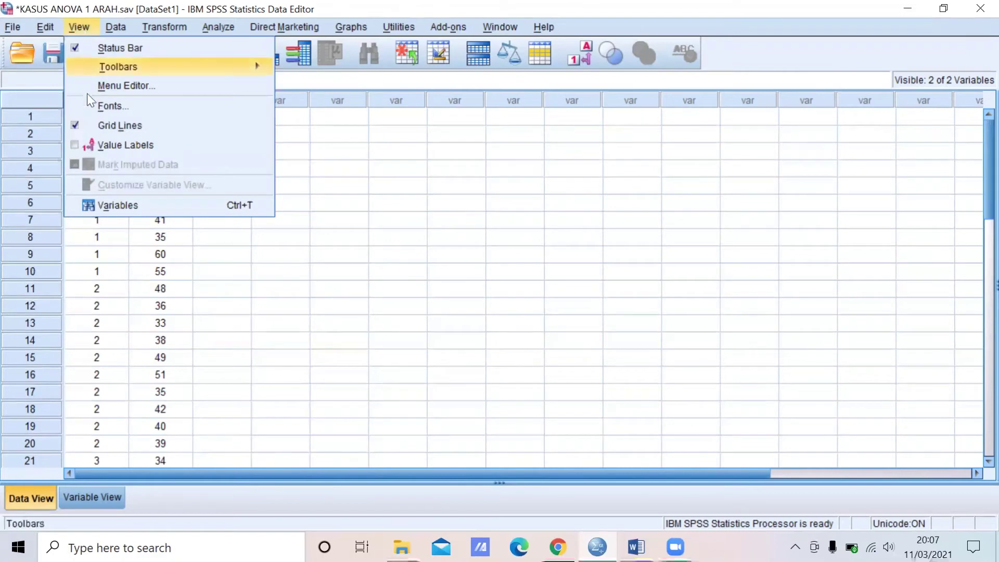
click(74, 144)
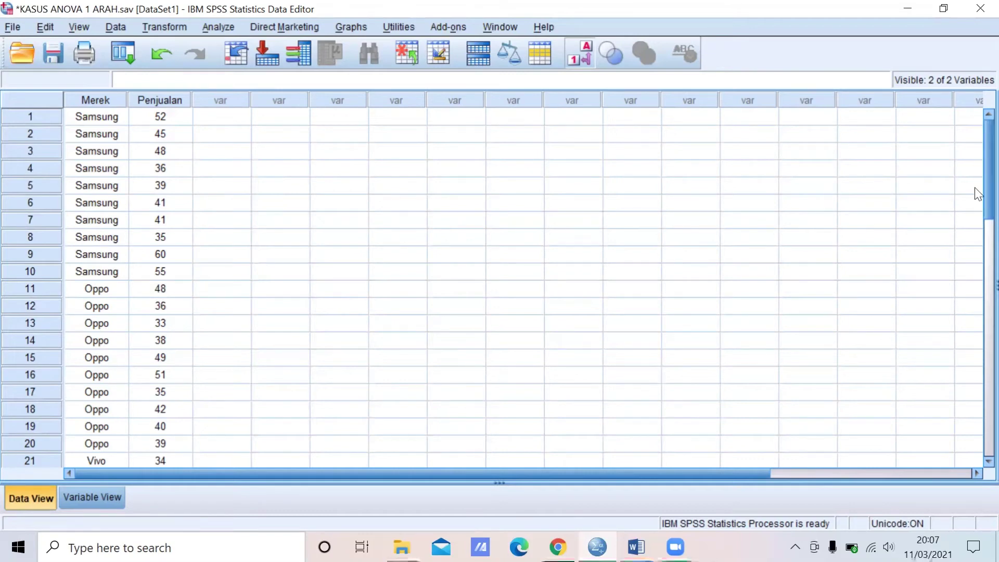
scroll(975, 187, down, 5)
scroll(976, 239, up, 5)
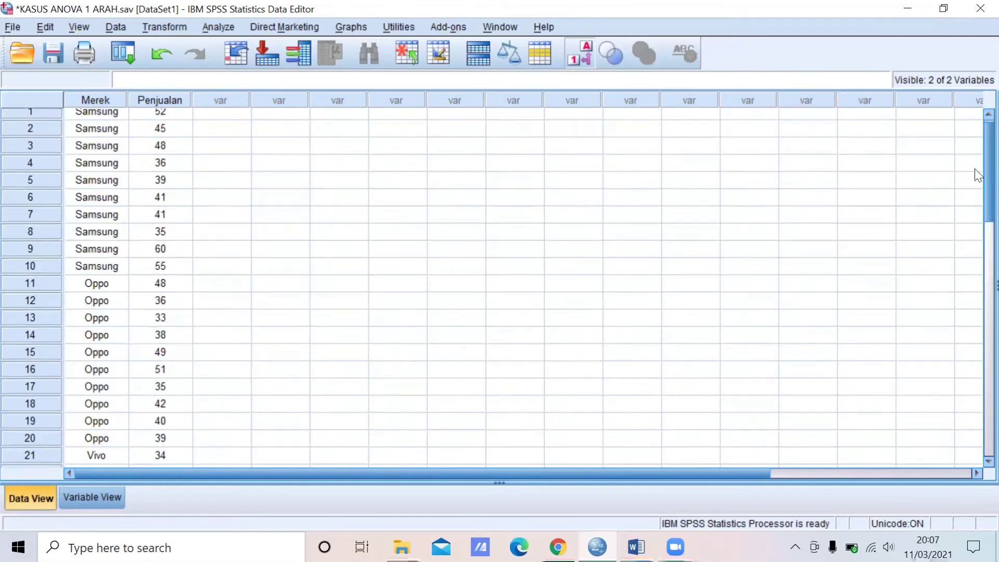
click(77, 26)
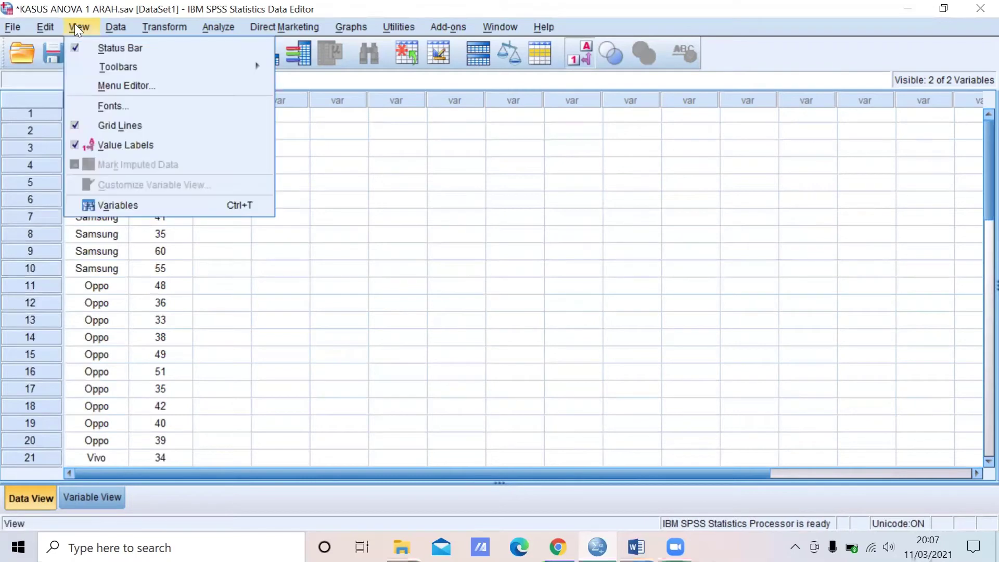
click(107, 146)
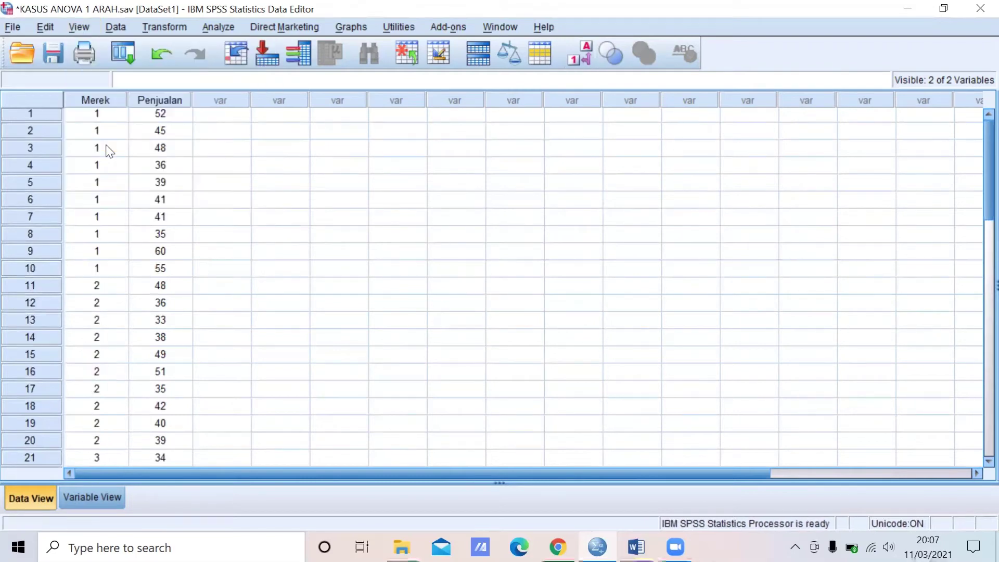
Open the One-Way ANOVA analysis and assign Penjualan as the dependent variable.
click(208, 34)
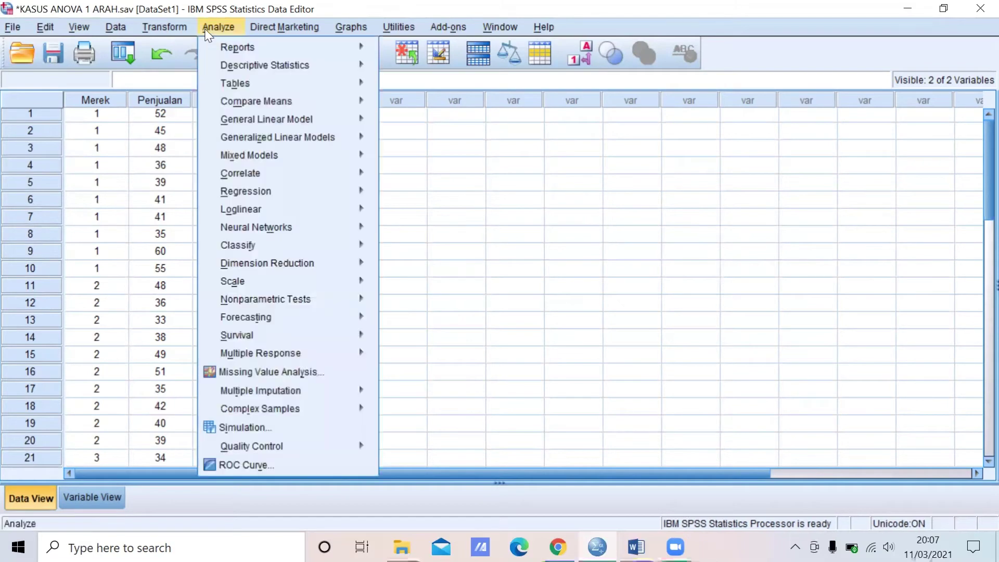
mouse_move(219, 104)
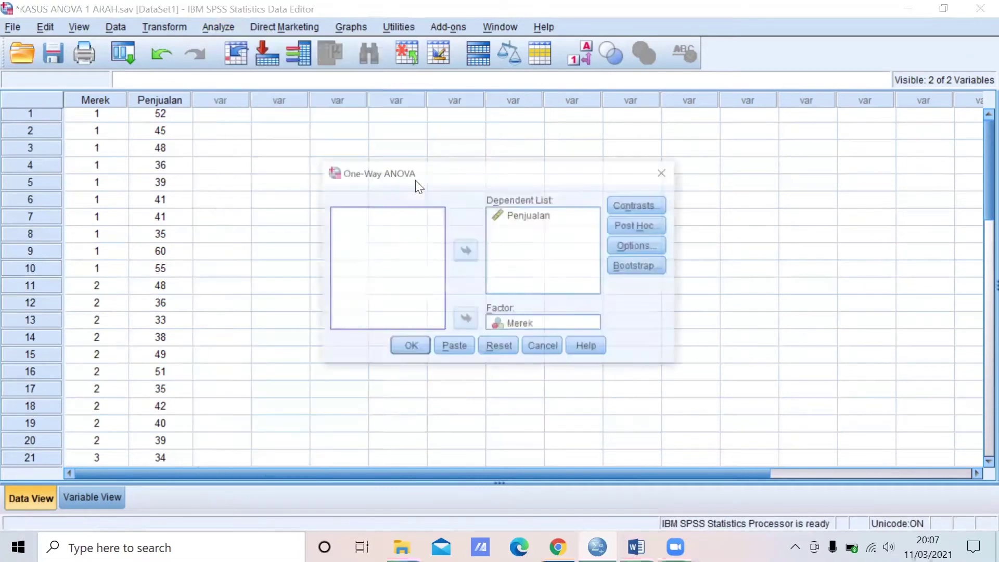
click(415, 182)
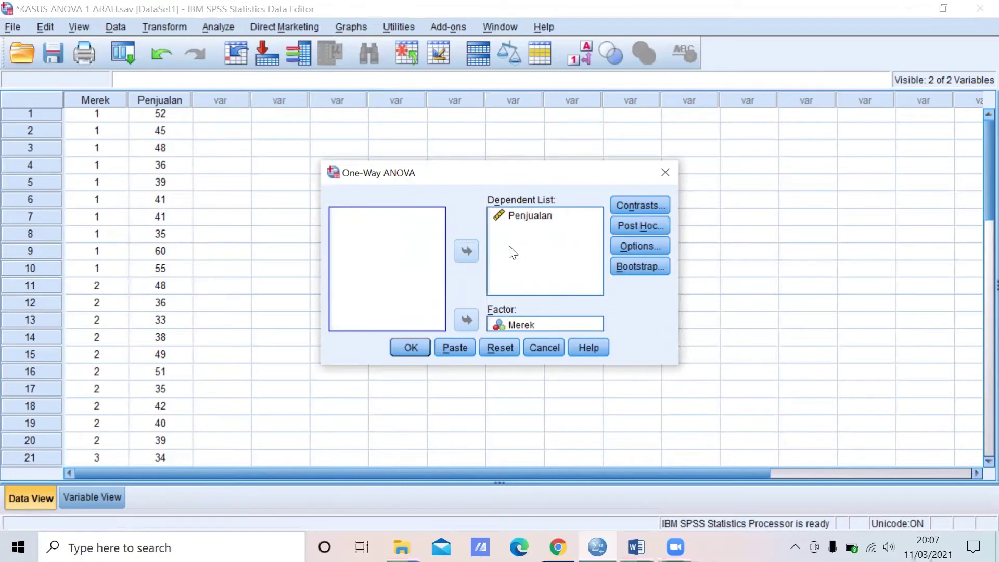
click(522, 223)
click(522, 223)
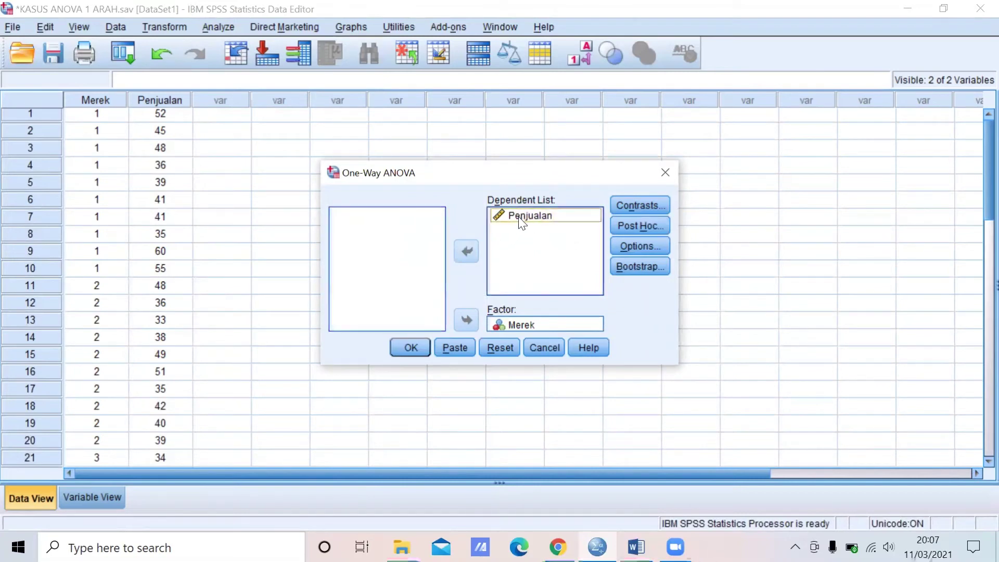
click(463, 253)
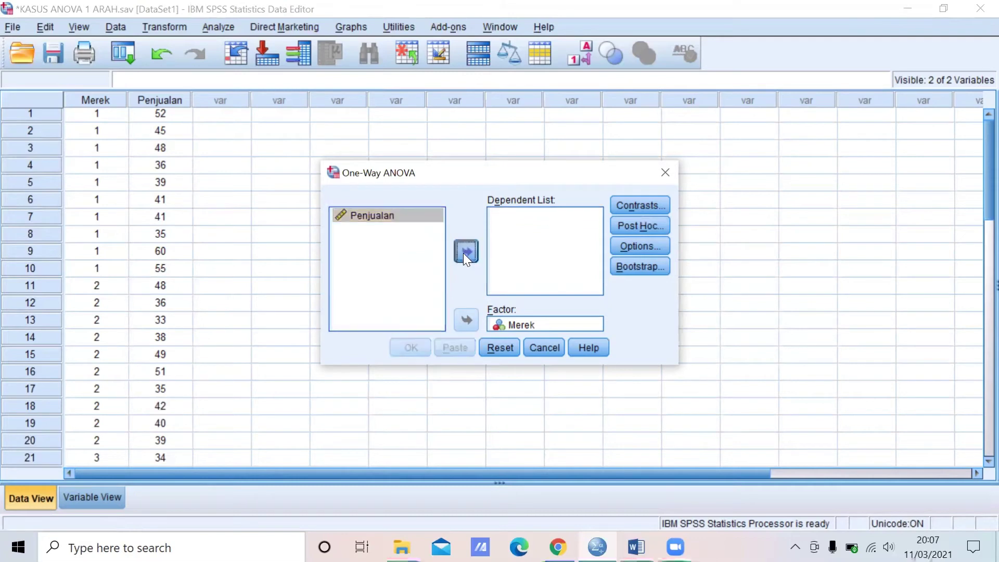
click(467, 252)
click(466, 252)
click(465, 252)
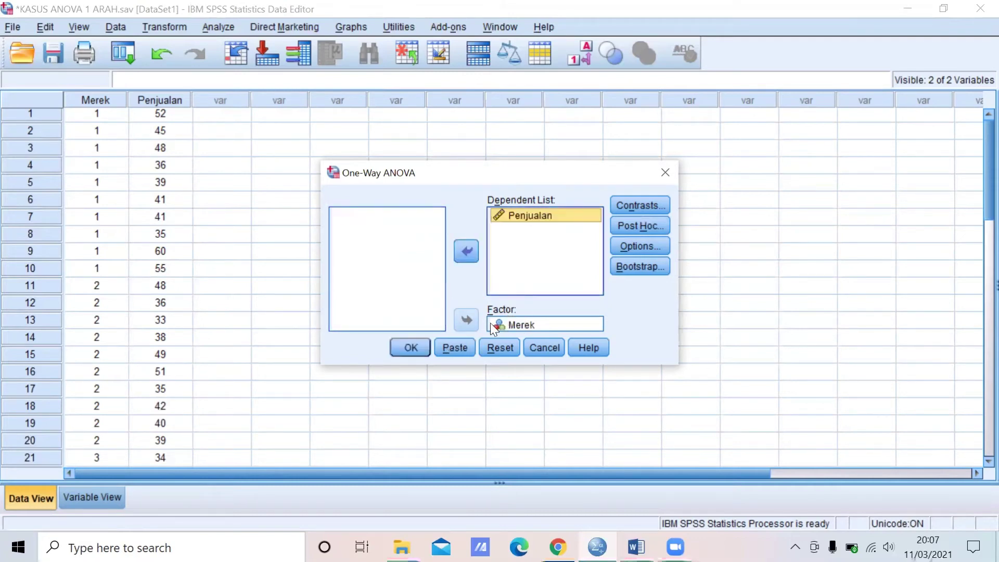
Remove Merek from the One-Way ANOVA factor and assign it as the factor again.
click(512, 326)
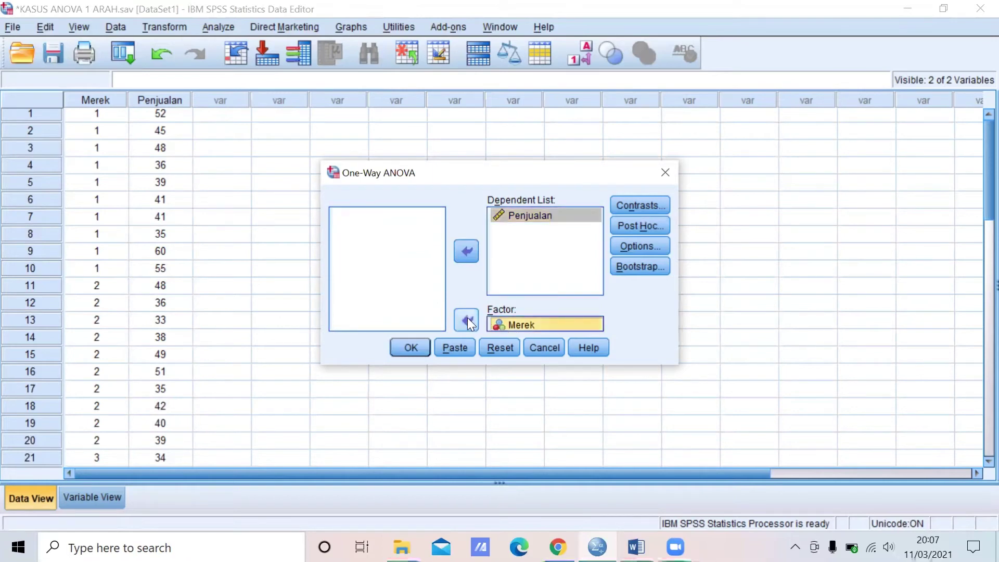
click(467, 321)
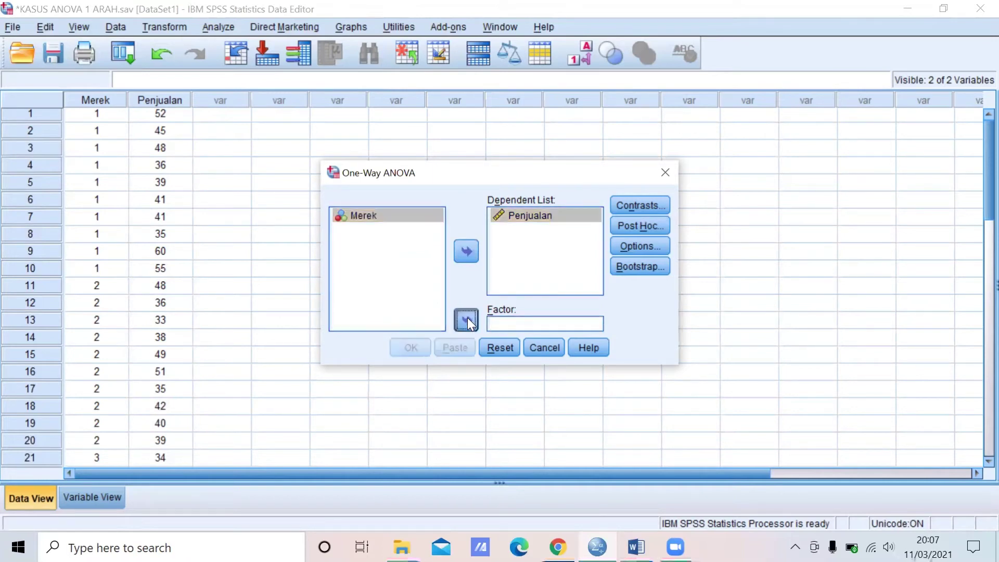
click(467, 320)
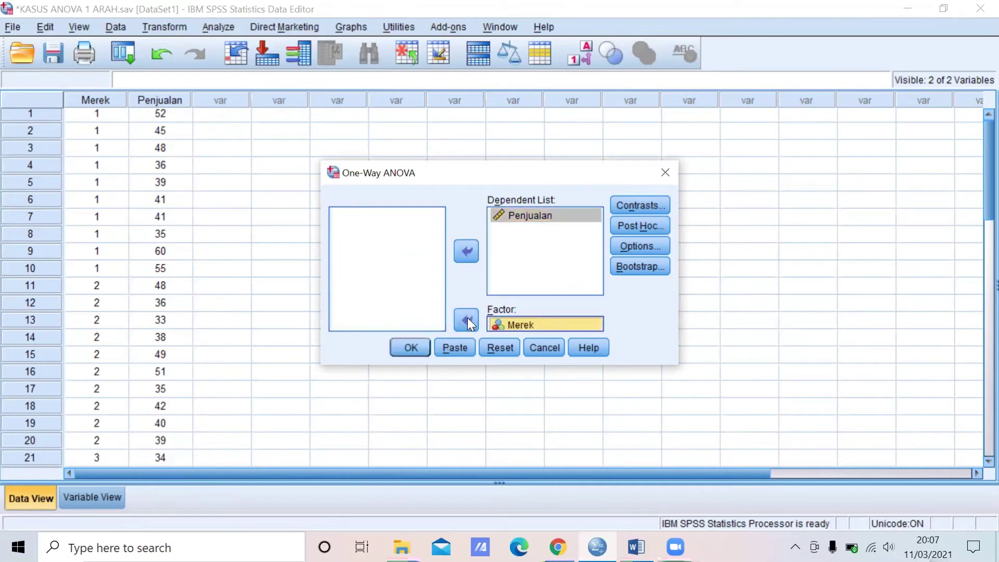
Include the Descriptive and Homogeneity of variance test statistics in the One-Way ANOVA options.
click(629, 246)
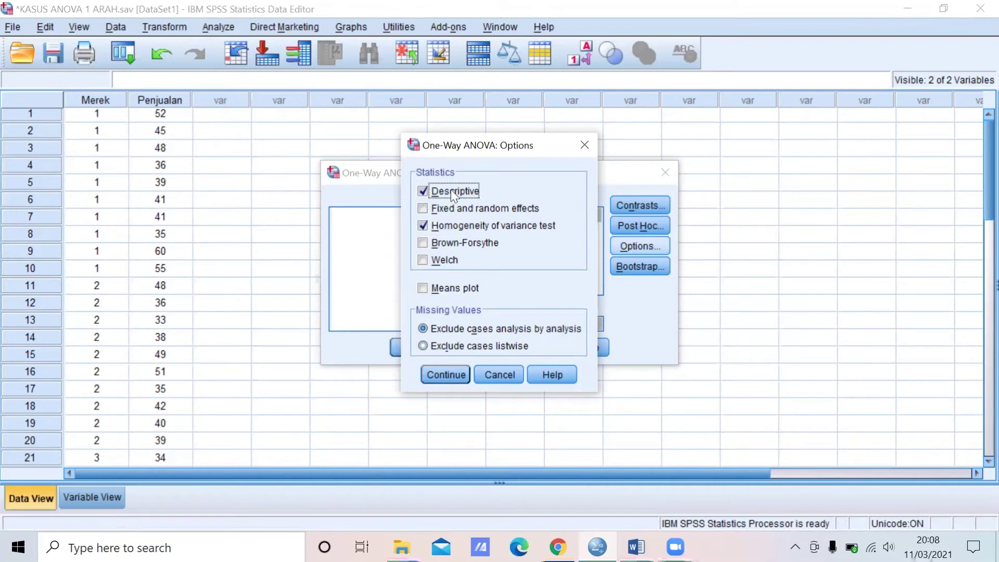
click(470, 189)
click(469, 190)
click(445, 375)
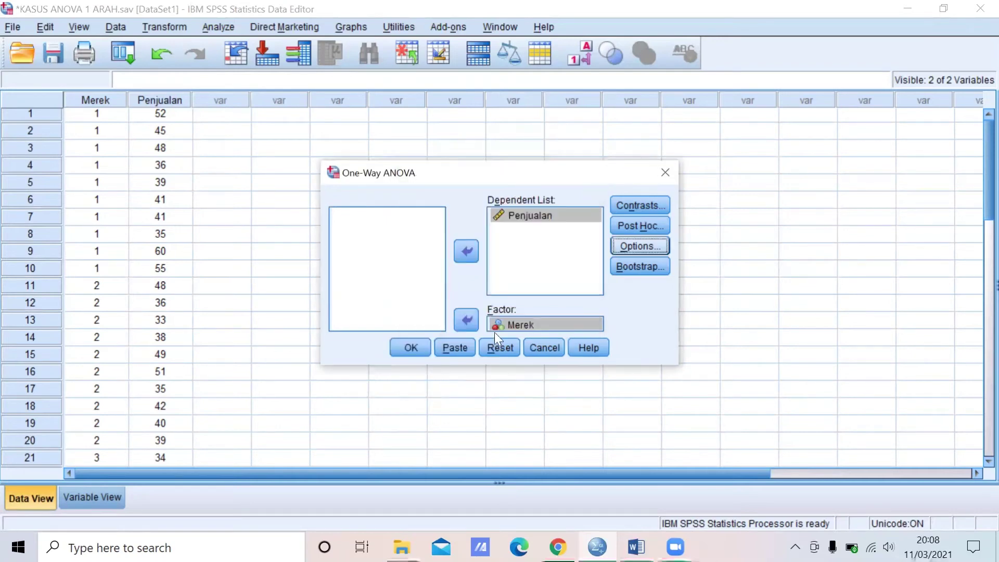
Use the Bonferroni and Games-Howell post hoc tests at significance level 0.05 and run the One-Way ANOVA.
click(645, 232)
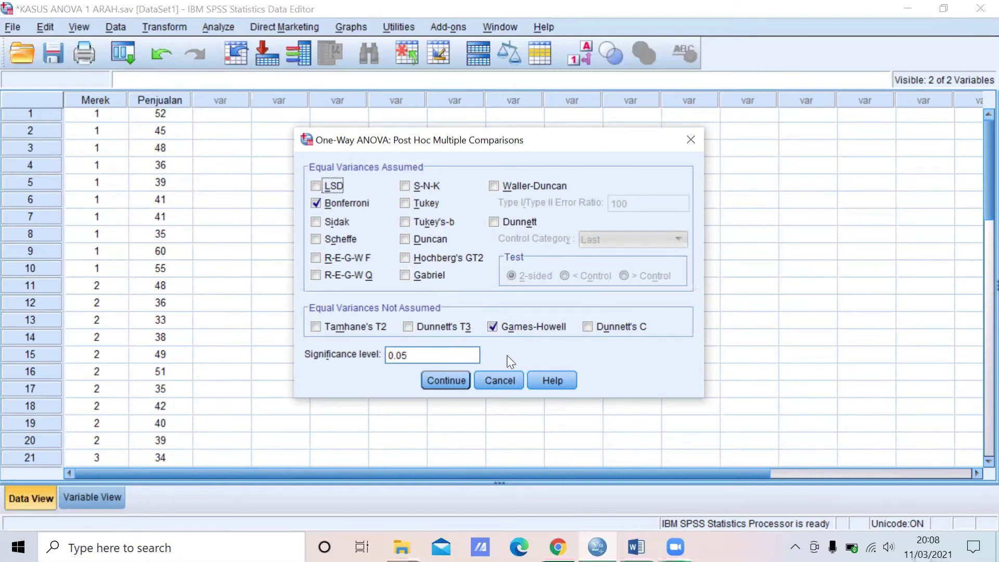
click(446, 382)
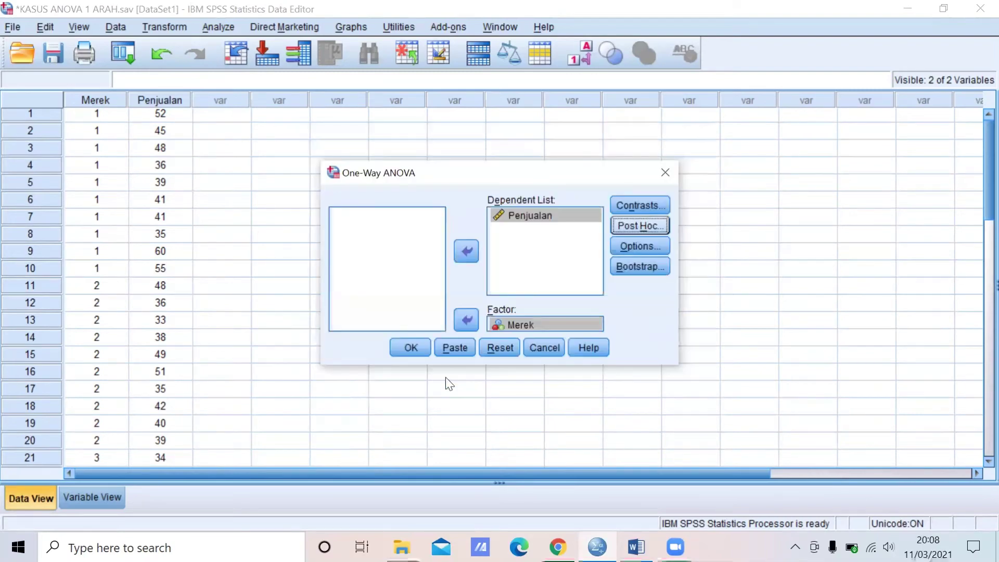
click(410, 348)
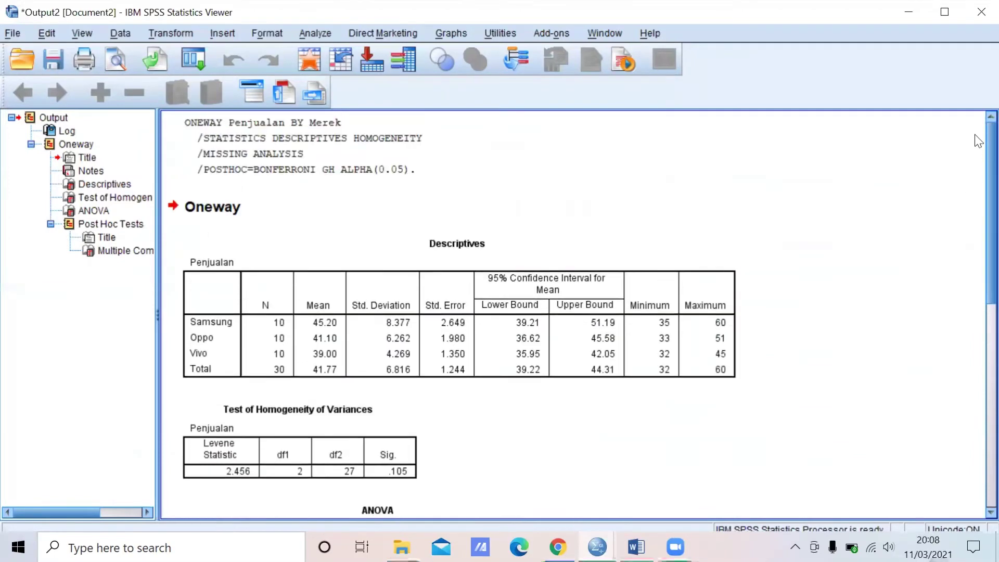
Review the Descriptives, Test of Homogeneity of Variances, ANOVA and Multiple Comparisons tables in the output.
scroll(976, 156, down, 5)
scroll(979, 266, down, 10)
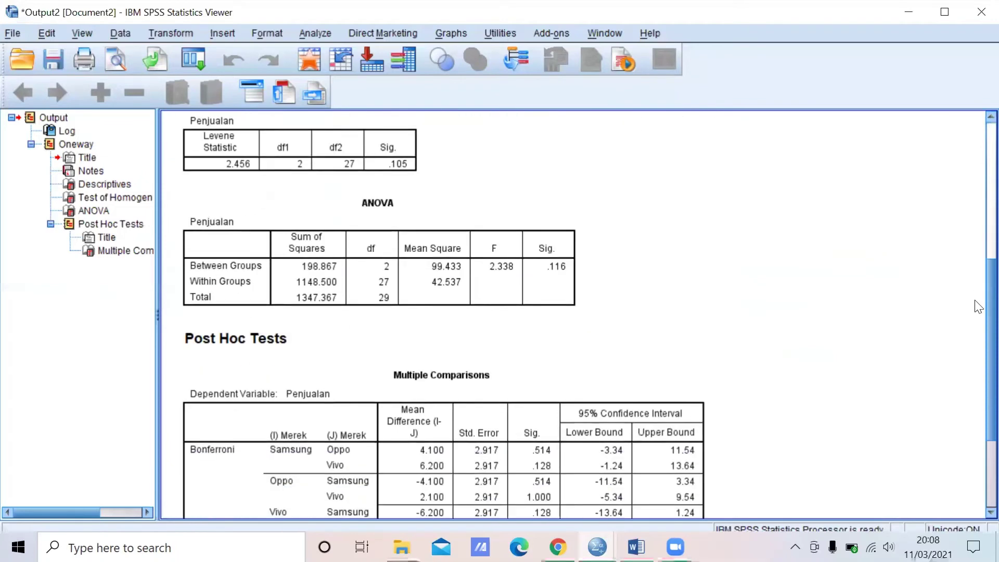
scroll(978, 365, up, 15)
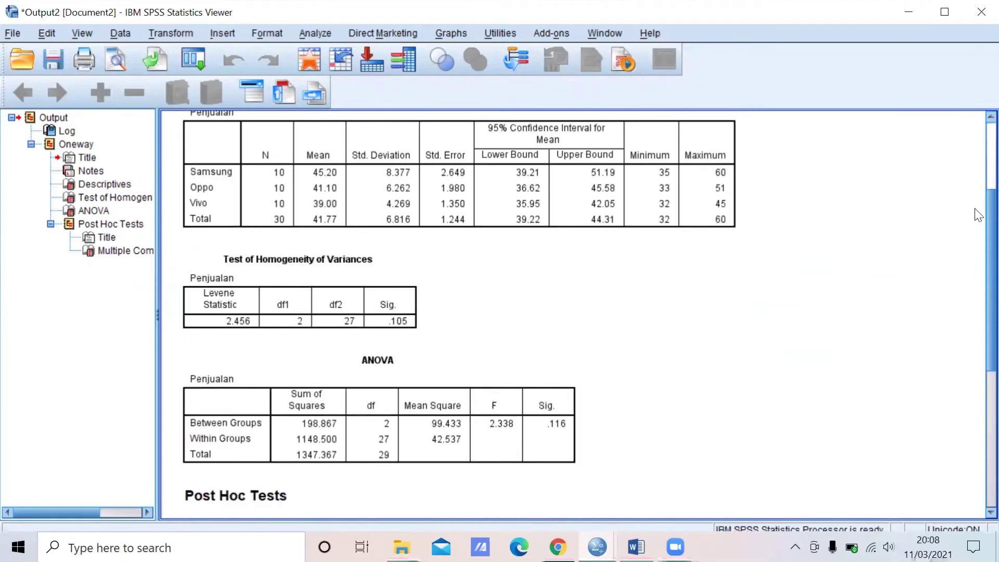